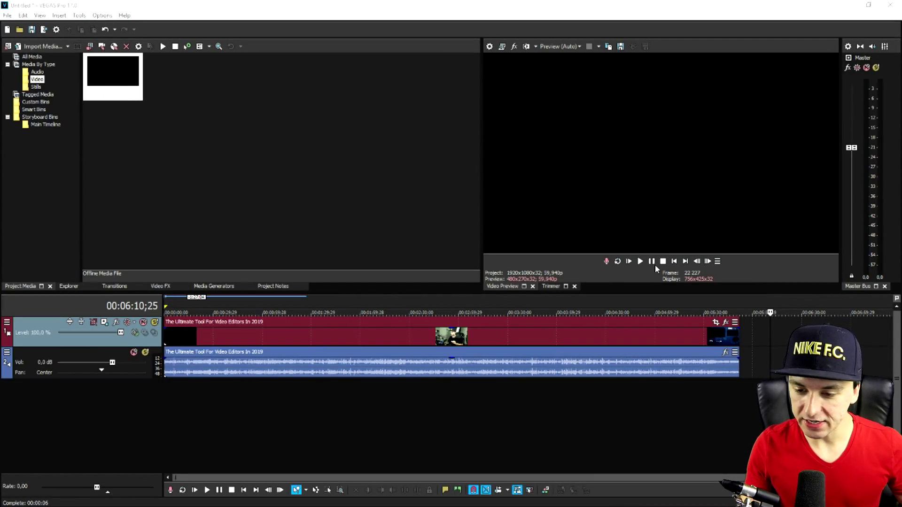
Preview the edited video at 00:01:04, 00:01:23 and 00:01:40 on the timeline.
click(647, 300)
click(663, 261)
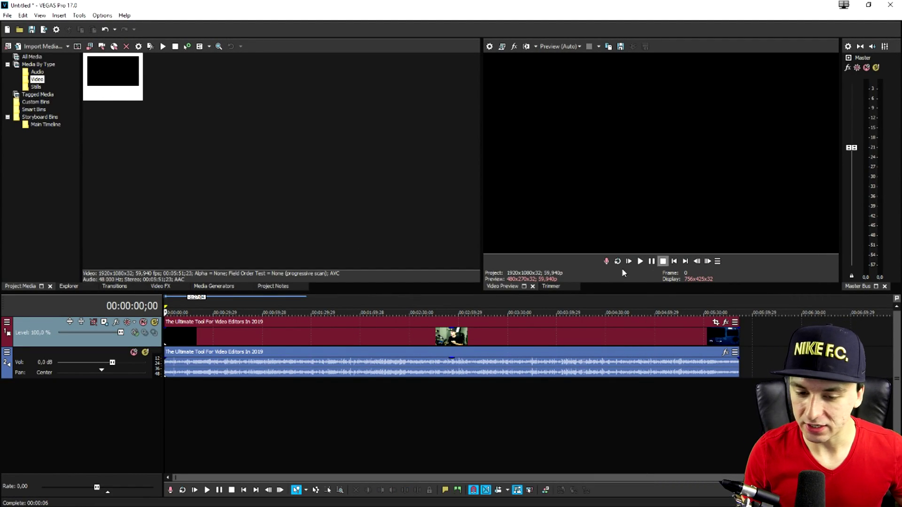
click(270, 309)
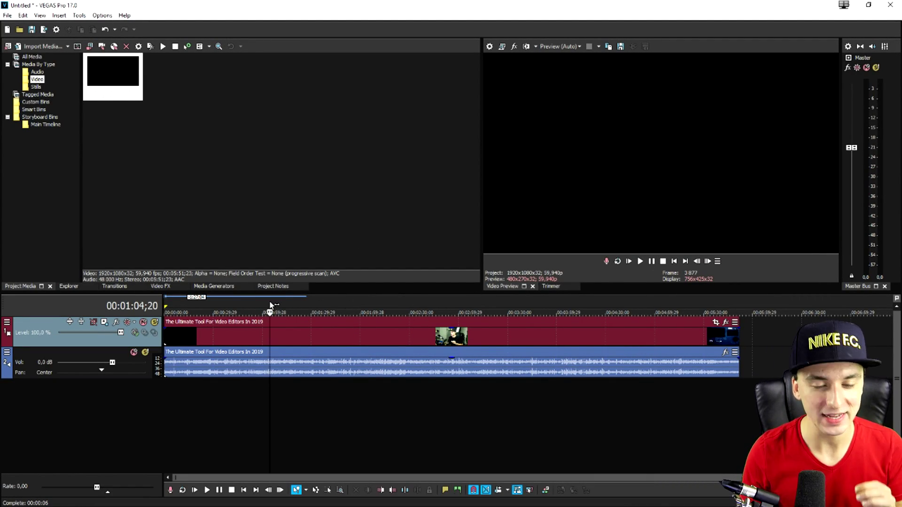
click(301, 311)
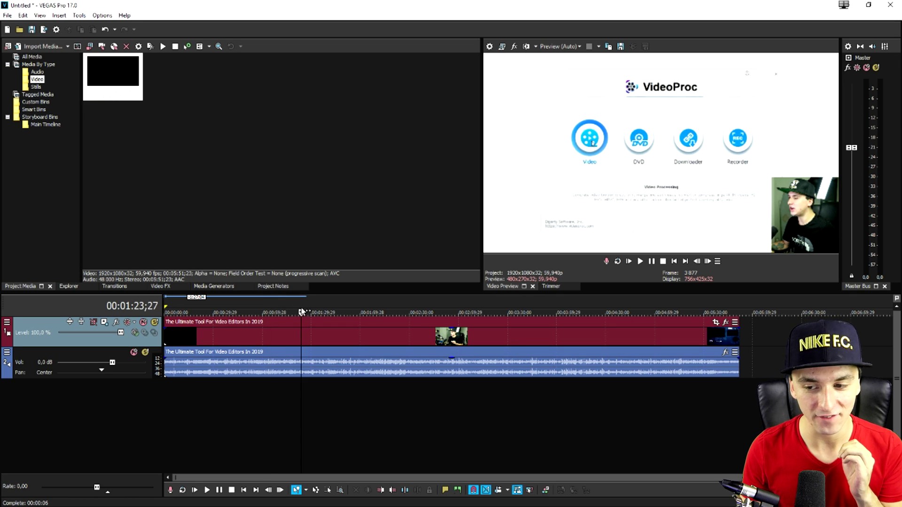
click(328, 302)
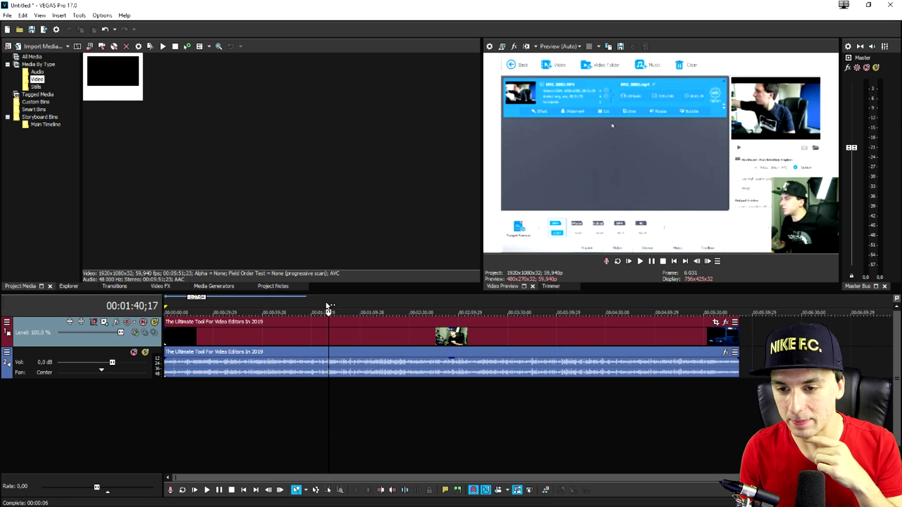
Jump to the closing subscribe screen at 00:02:35 and open the project video properties.
click(340, 298)
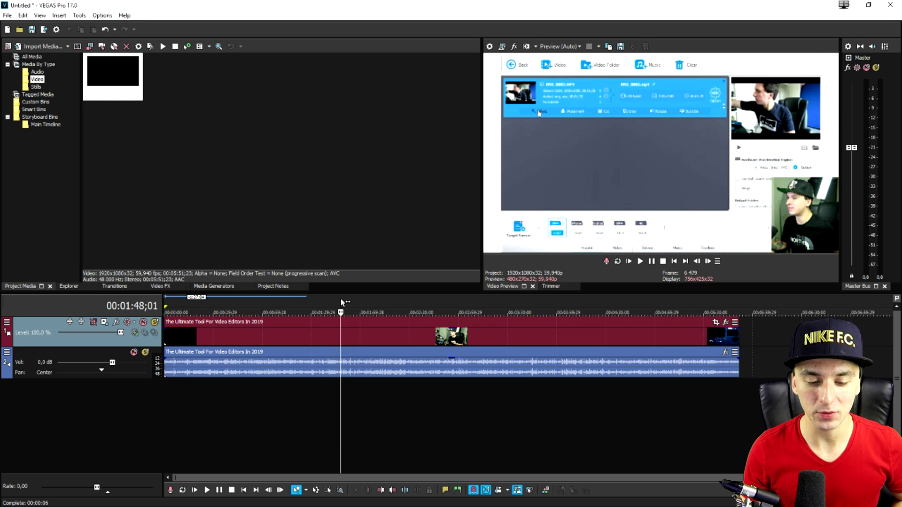
click(418, 299)
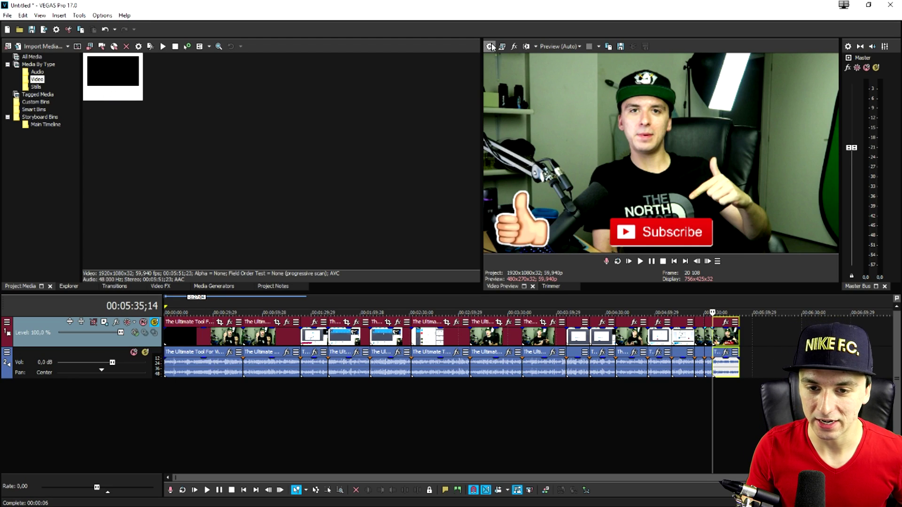
click(491, 46)
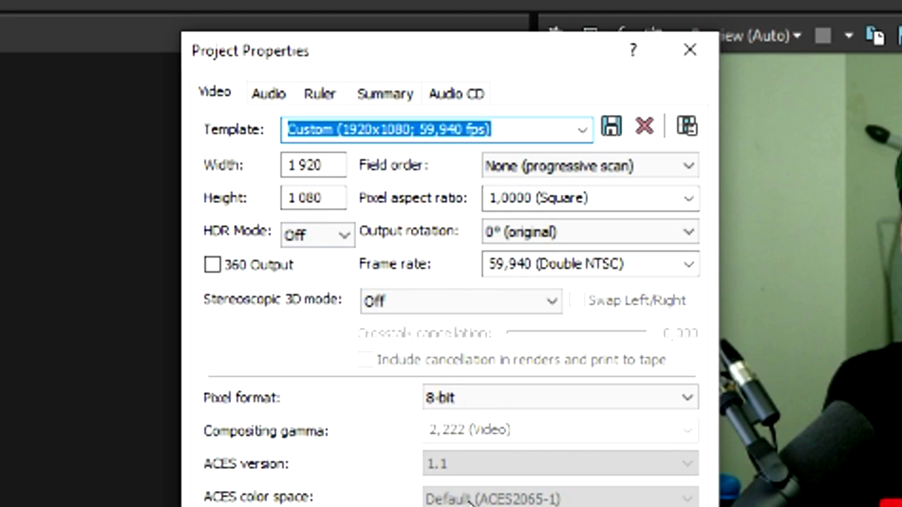
Set the project video size to 1920 wide by 1080 high.
click(334, 166)
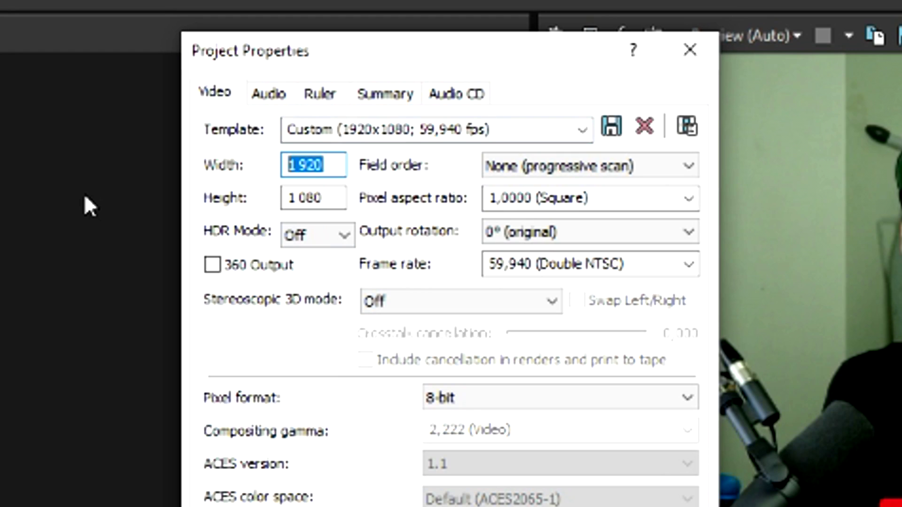
text(1920)
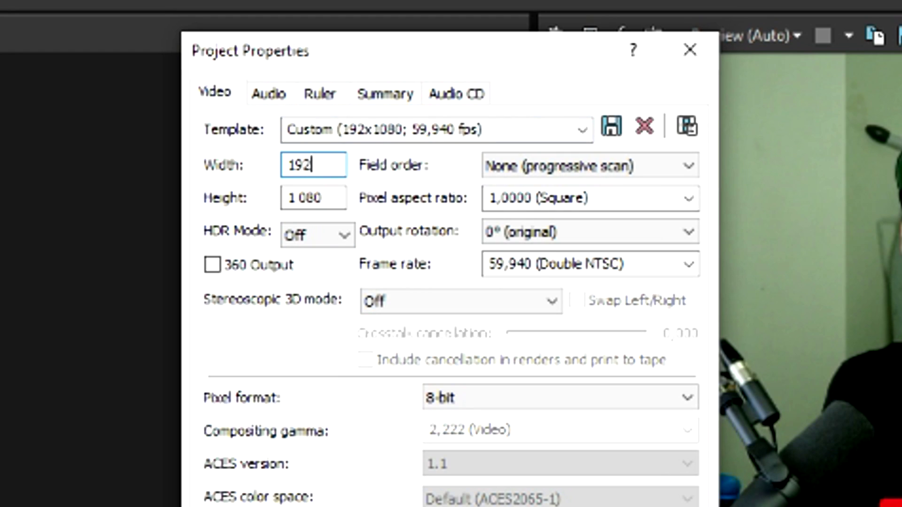
click(339, 198)
text(1080)
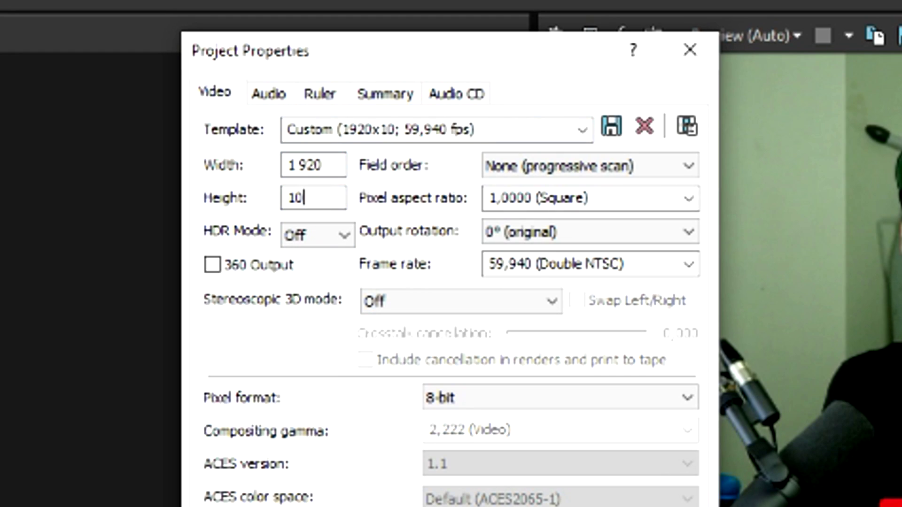
Keep progressive scan field order and the 59,940 (Double NTSC) frame rate.
click(530, 165)
click(531, 190)
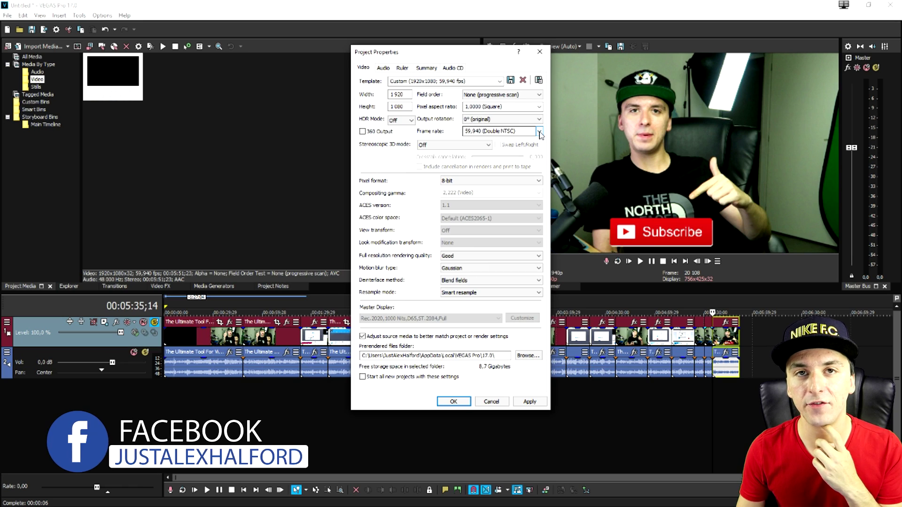
click(539, 132)
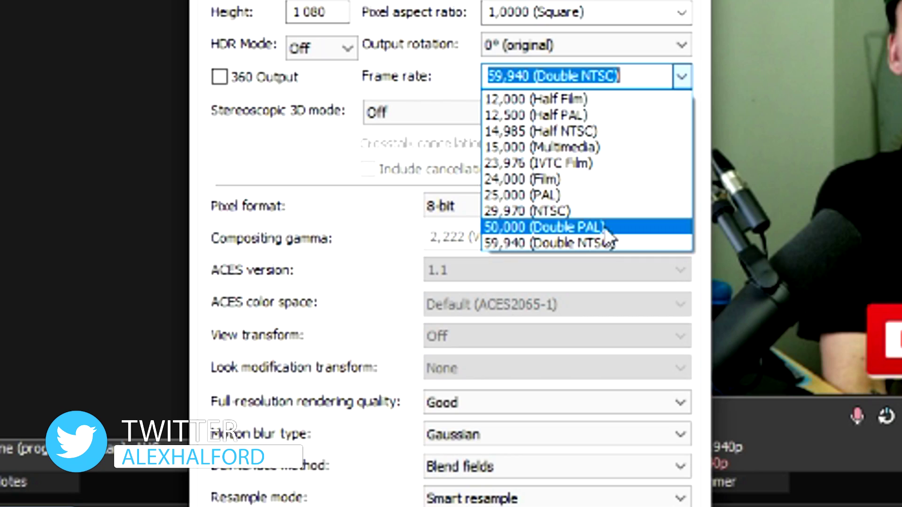
click(681, 77)
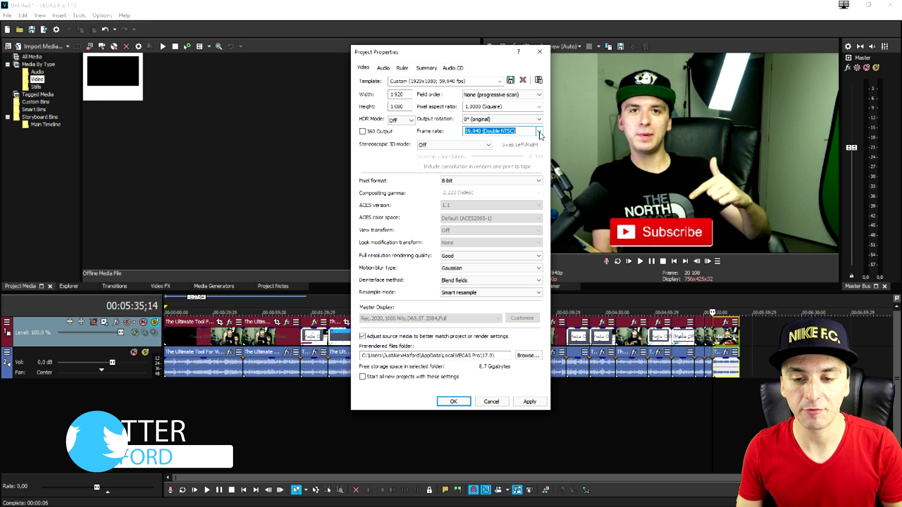
click(540, 132)
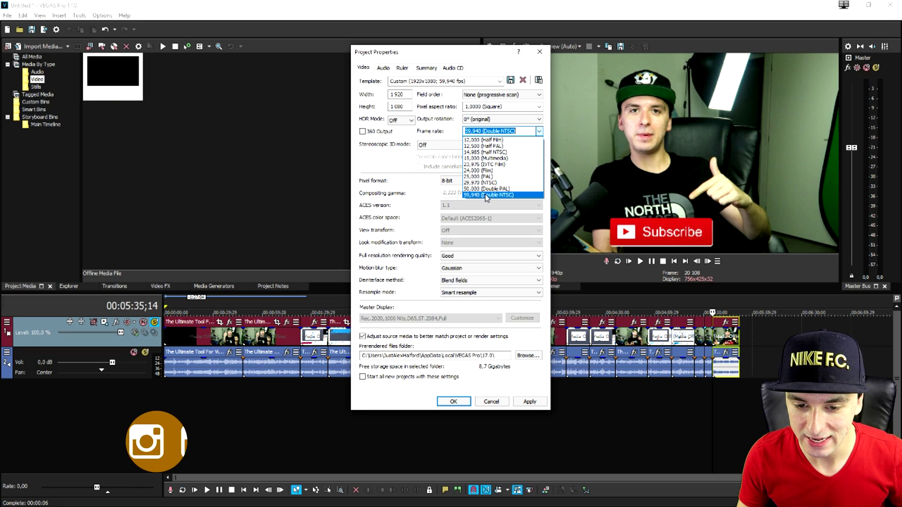
Keep 59,940 fps, set full-resolution rendering quality to Best and resample mode to Disable resample.
click(487, 195)
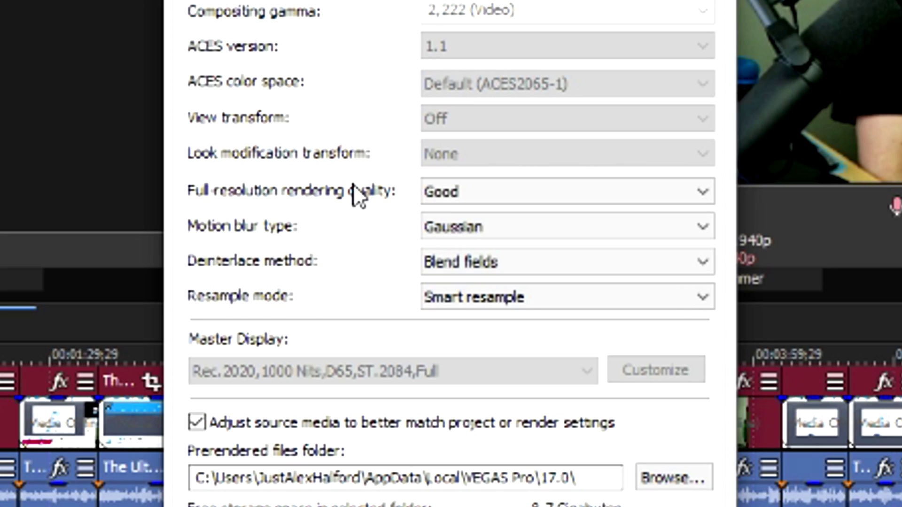
click(456, 256)
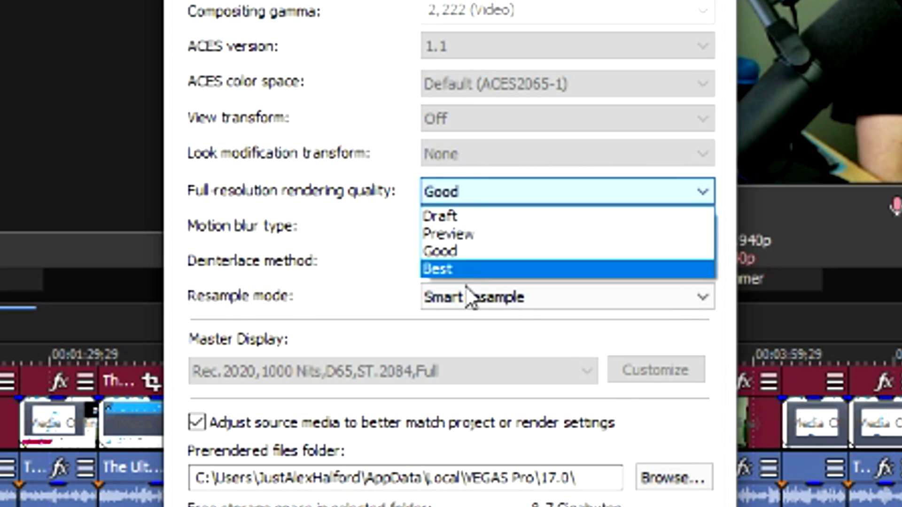
click(464, 269)
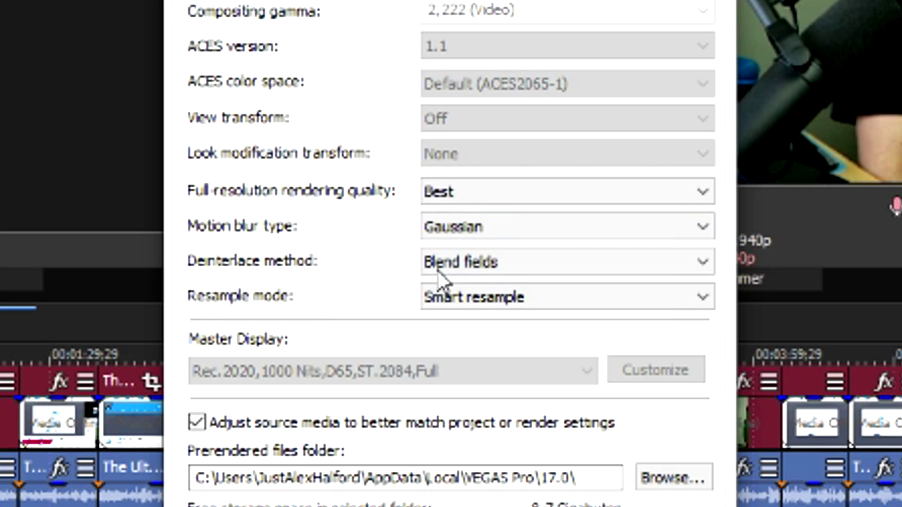
click(502, 305)
click(496, 355)
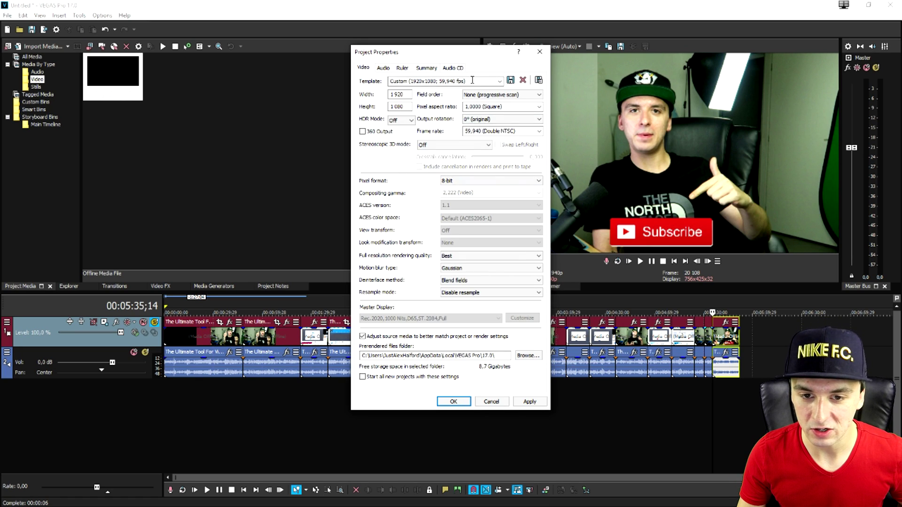
click(472, 80)
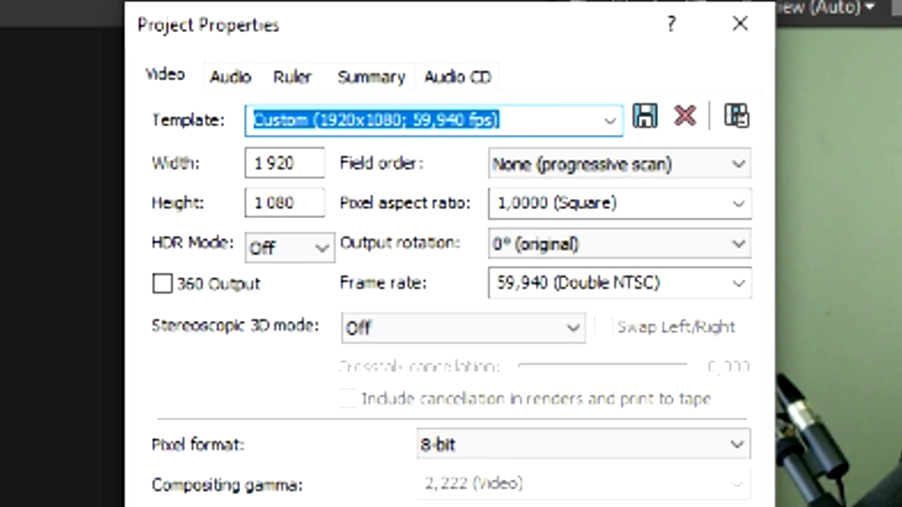
text(YouTube 1080p)
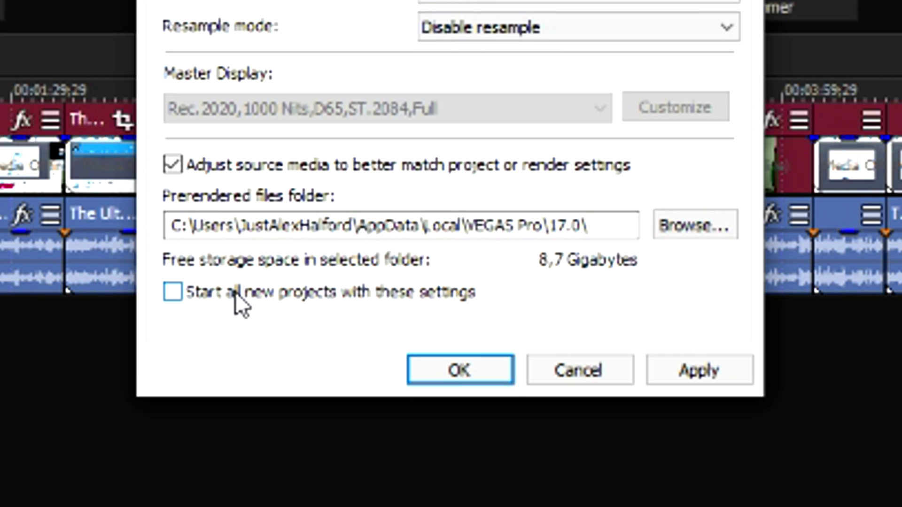
click(235, 293)
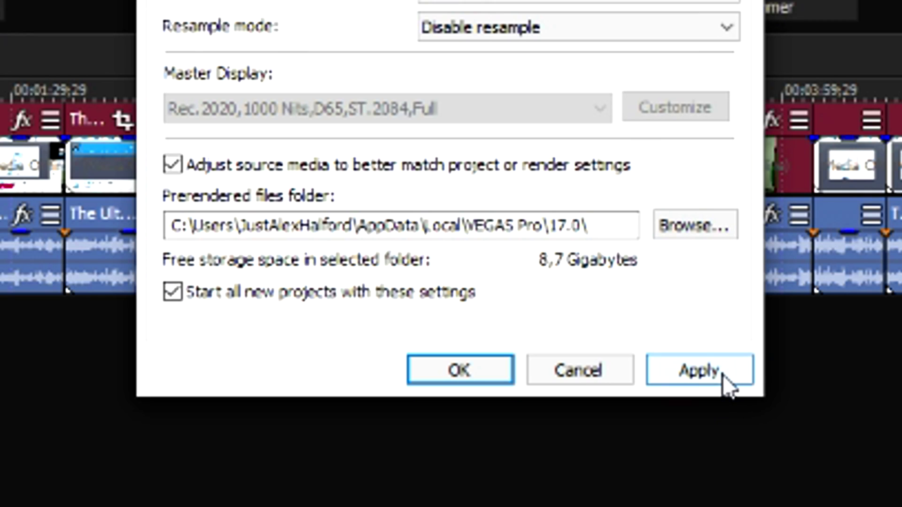
click(699, 370)
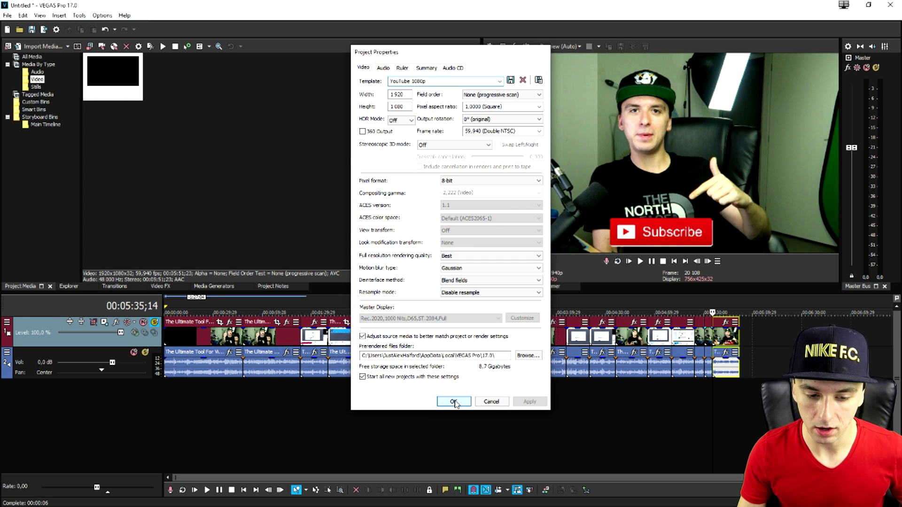
click(460, 370)
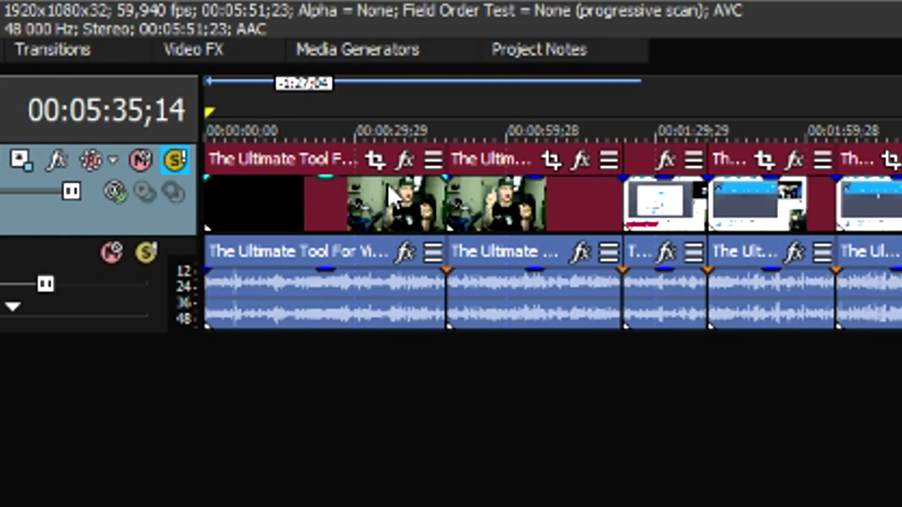
Set the first timeline video event's resample mode to Disable resample in its Properties.
right_click(224, 330)
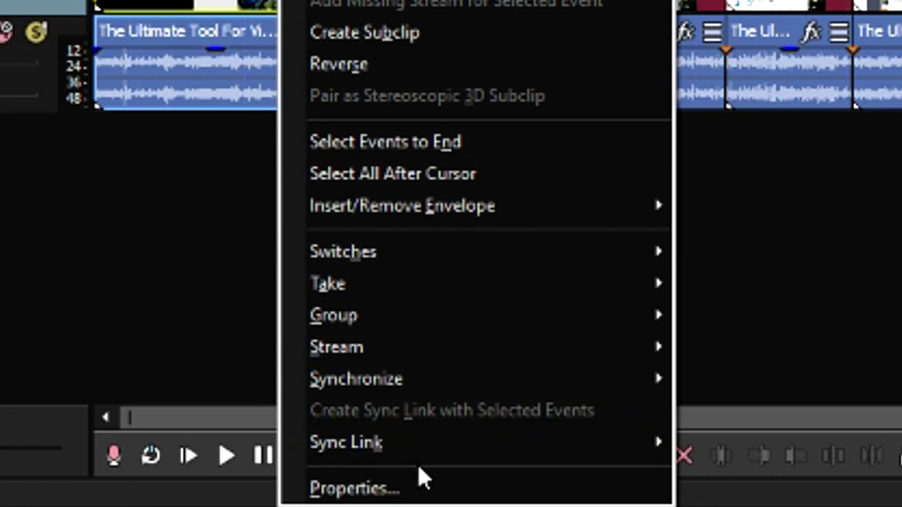
click(270, 499)
click(324, 351)
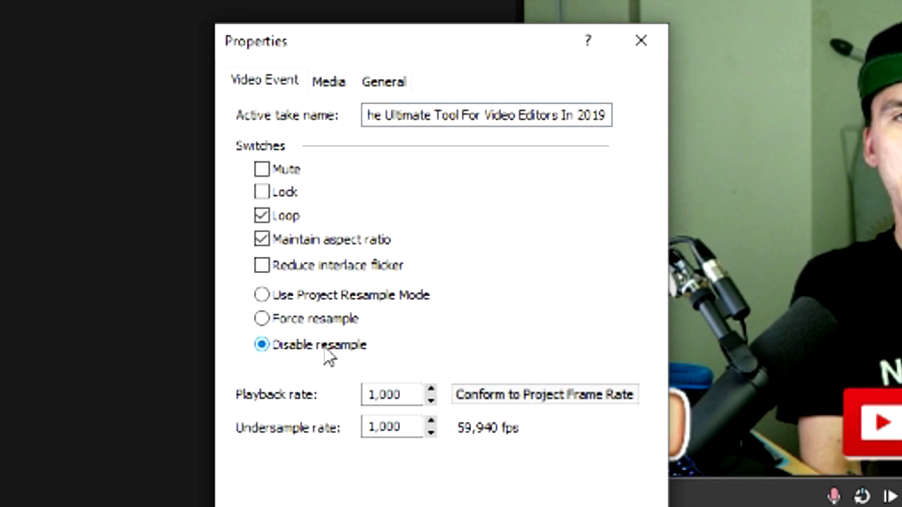
click(477, 345)
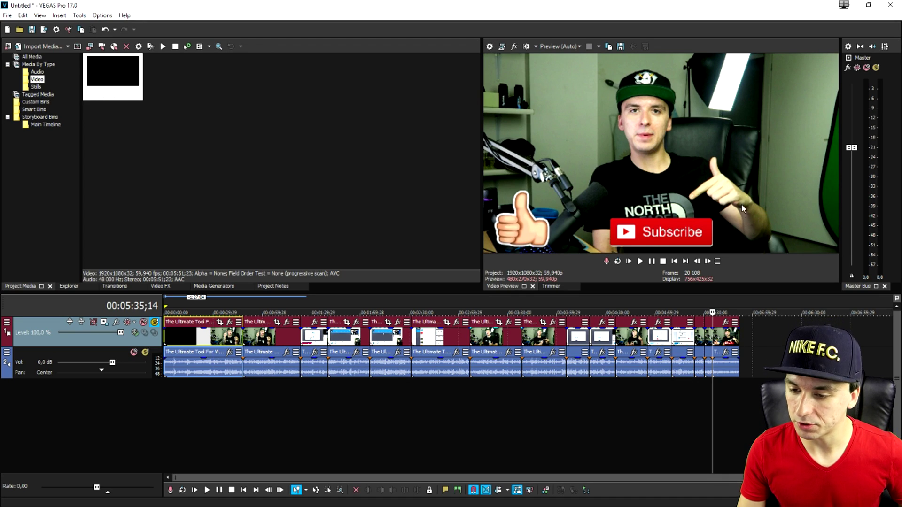
Mark a timeline range, then customize the Sony AVC/MVC Internet 1920x1080-30p render template.
drag(739, 302, 166, 299)
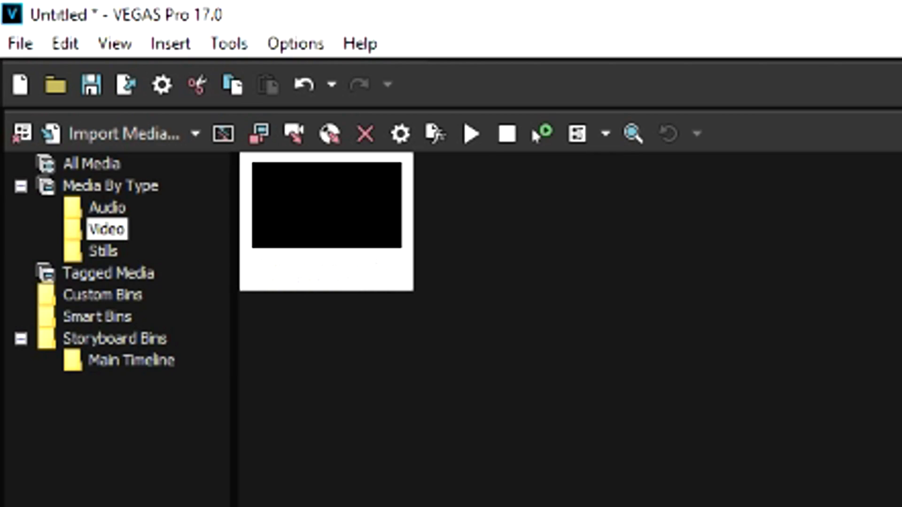
click(16, 50)
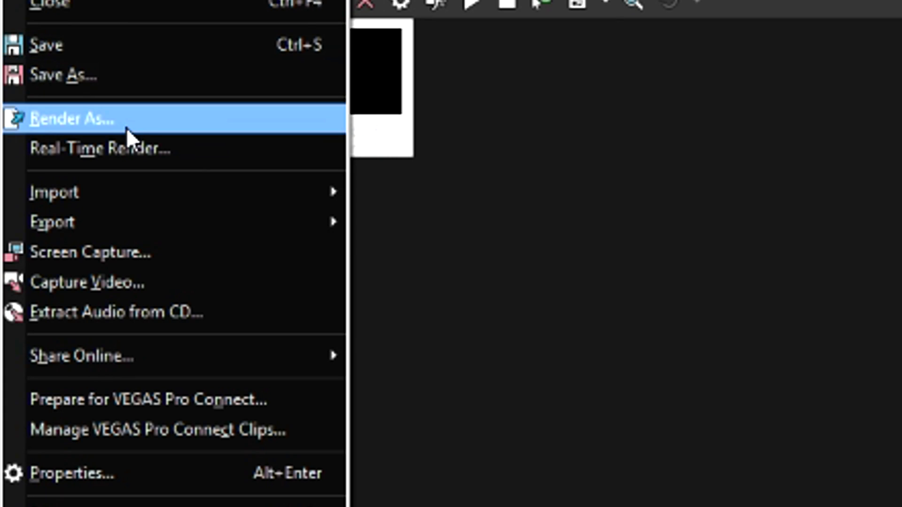
click(125, 253)
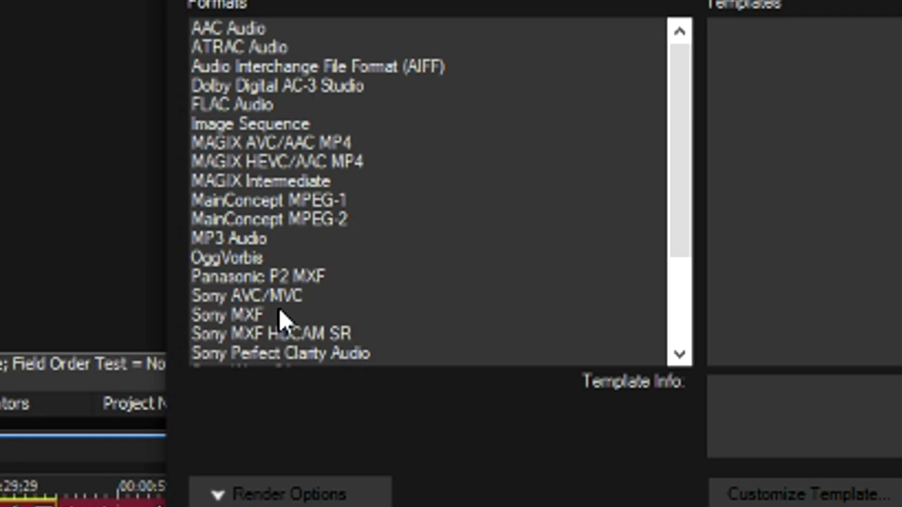
click(284, 300)
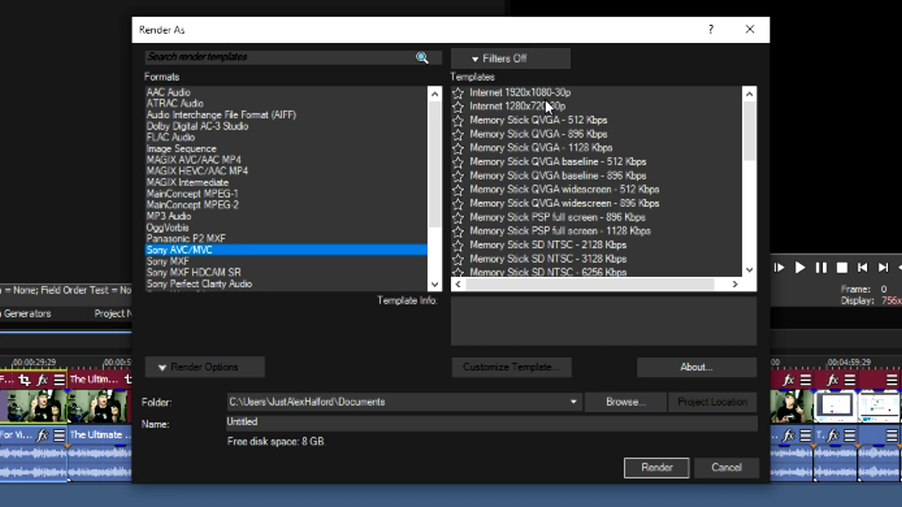
click(542, 93)
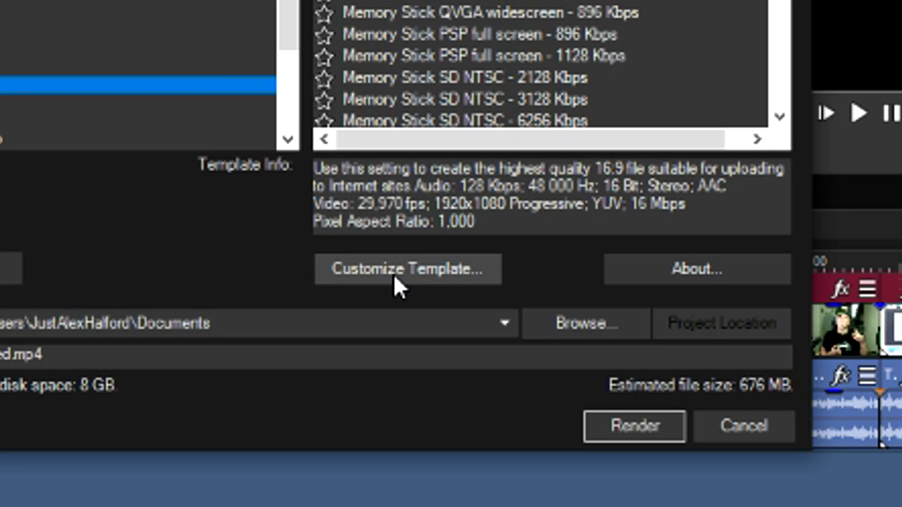
click(486, 313)
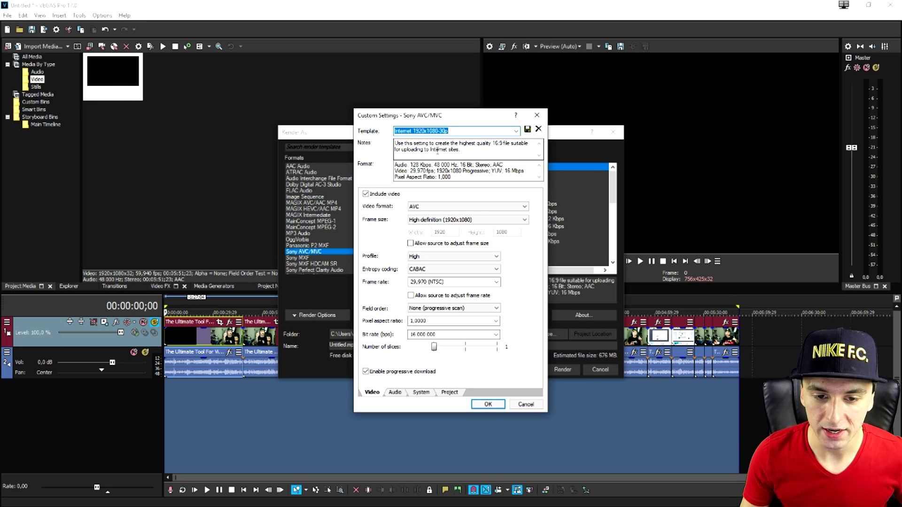
Change the render template's frame rate from 29,970 to 59,940 (Double NTSC).
click(446, 131)
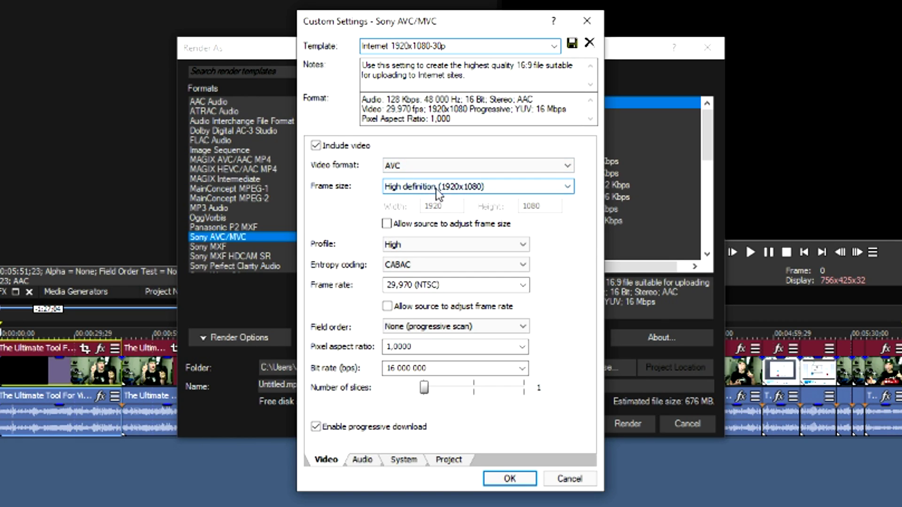
click(521, 285)
click(469, 386)
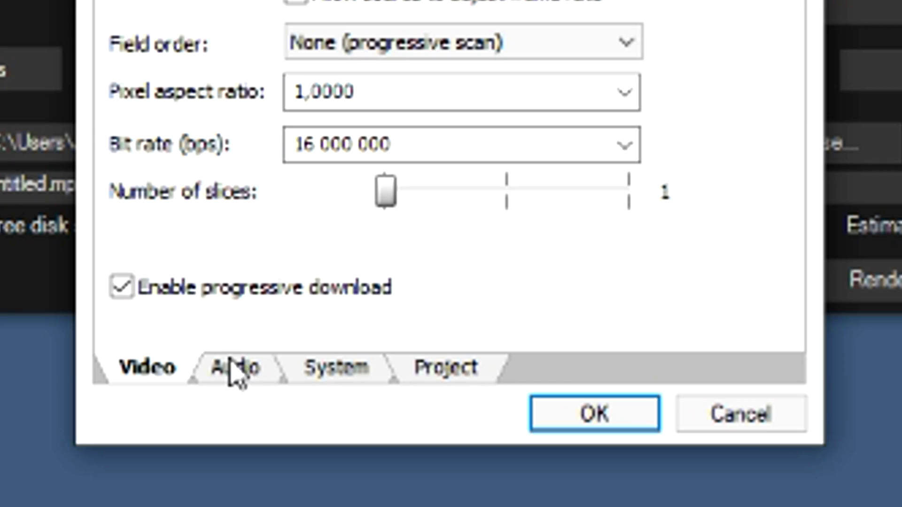
click(395, 392)
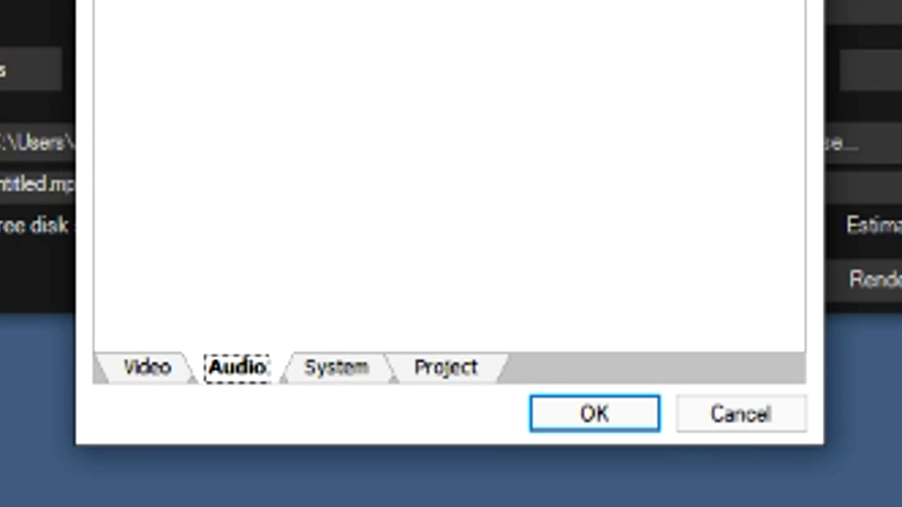
Set the render audio bit rate to 320 000 bps with Stereo coding mode.
click(366, 194)
click(122, 208)
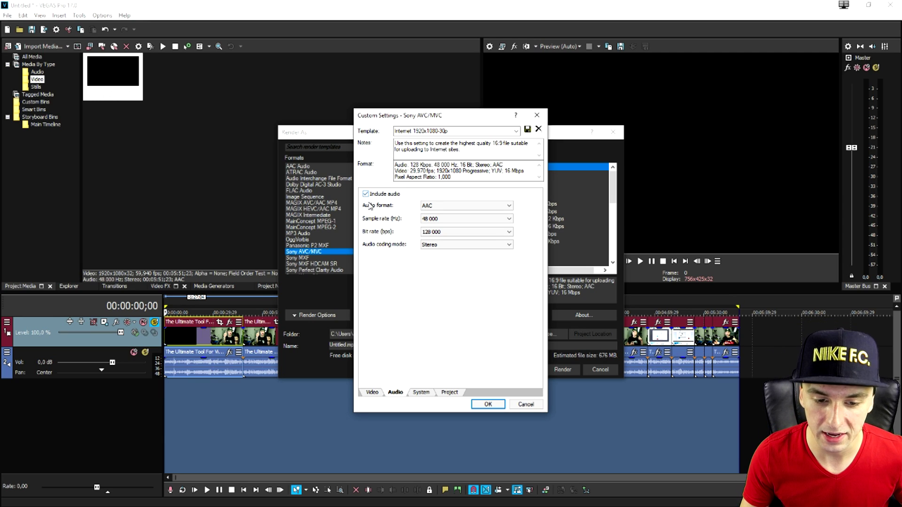
click(432, 232)
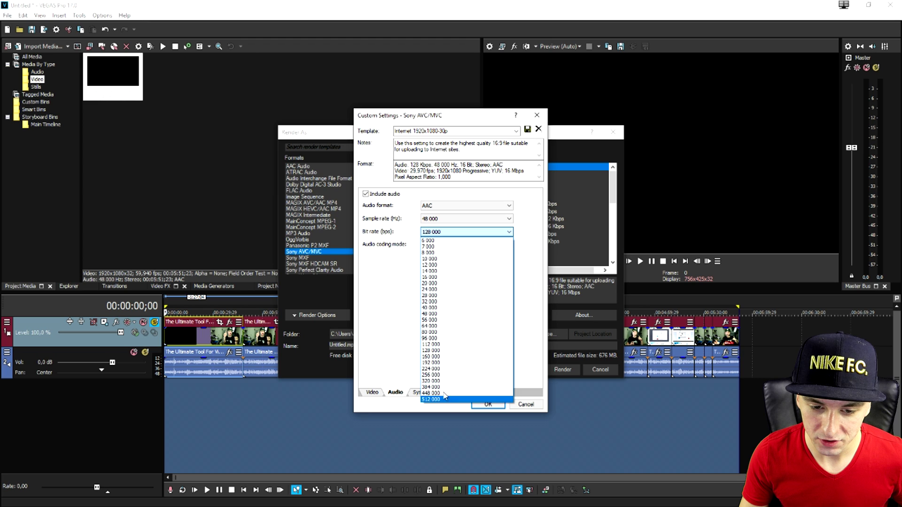
click(428, 233)
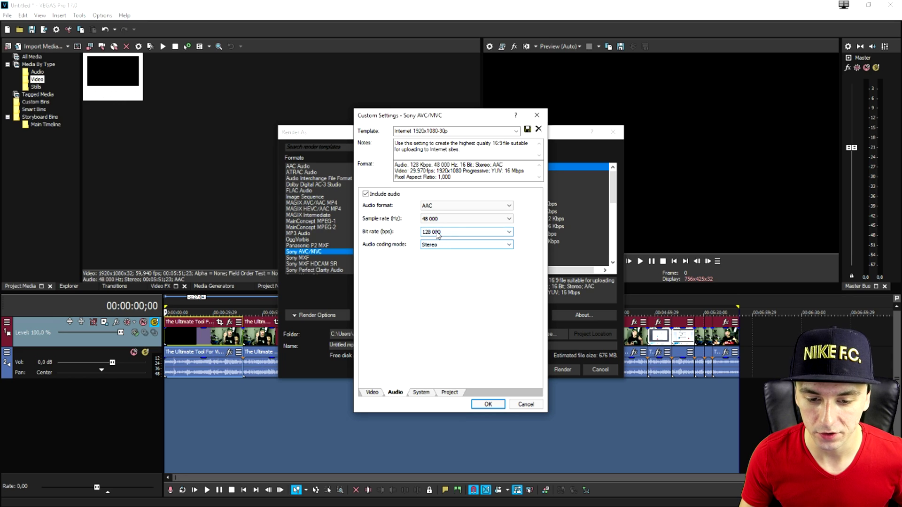
click(438, 233)
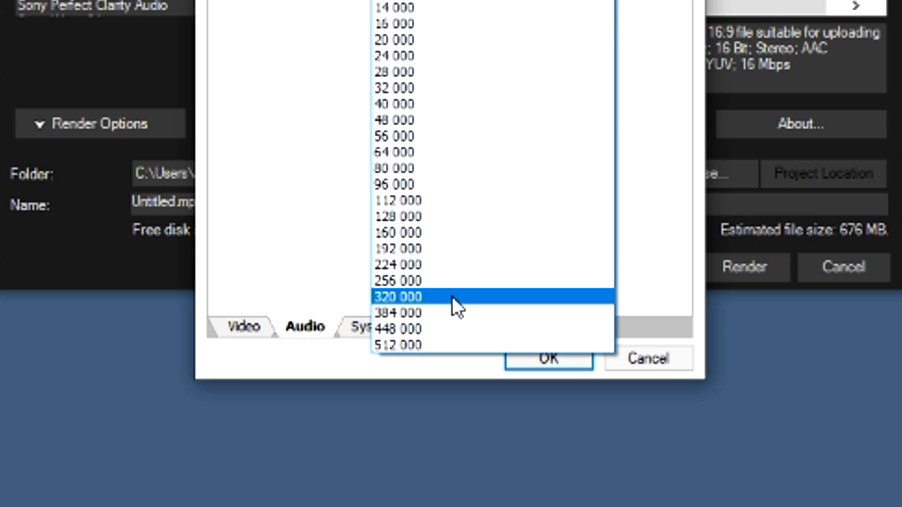
click(443, 380)
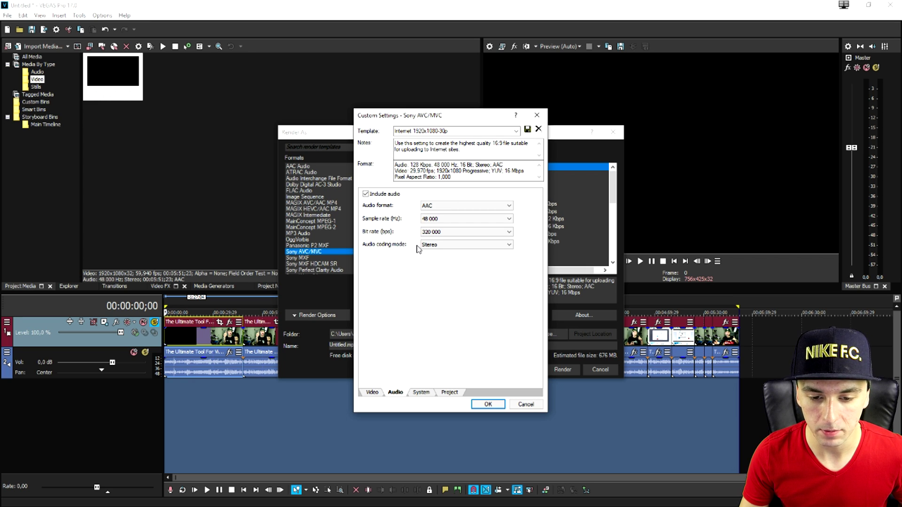
click(430, 245)
click(431, 252)
Set the template's video rendering quality to Best.
click(421, 394)
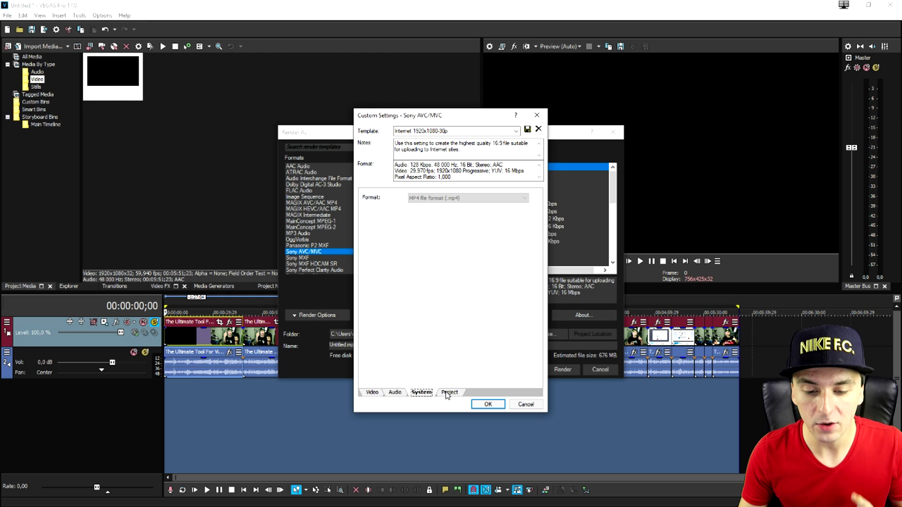
click(429, 339)
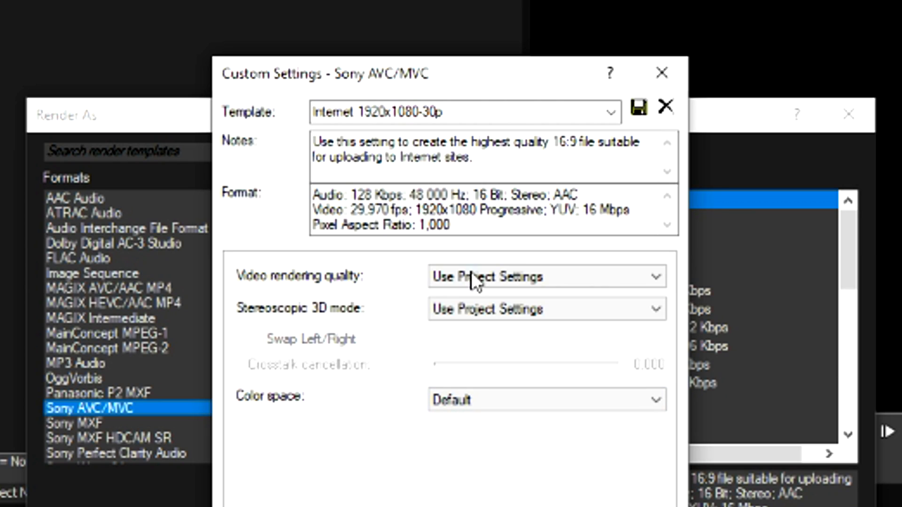
click(471, 276)
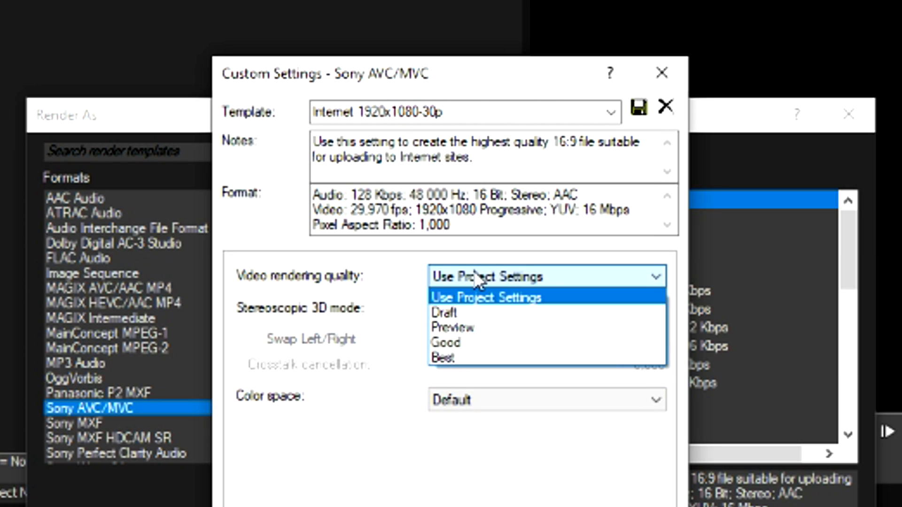
click(478, 358)
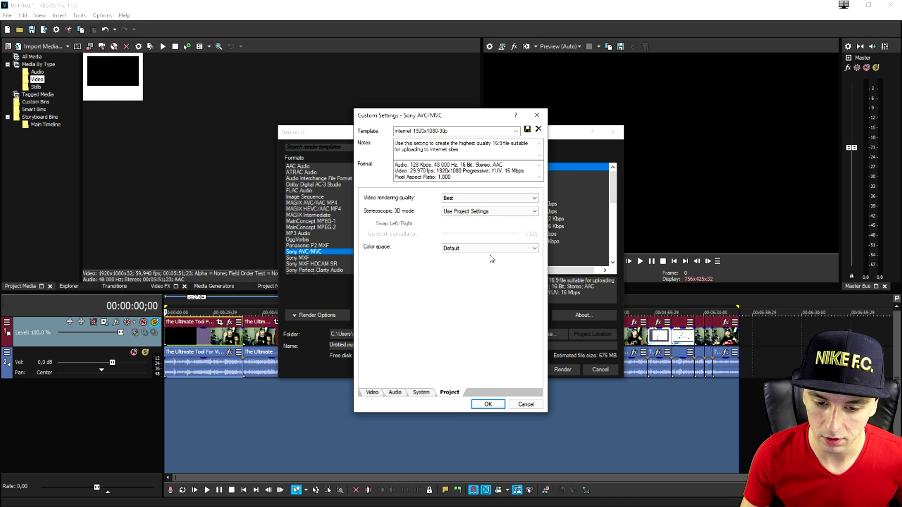
click(372, 392)
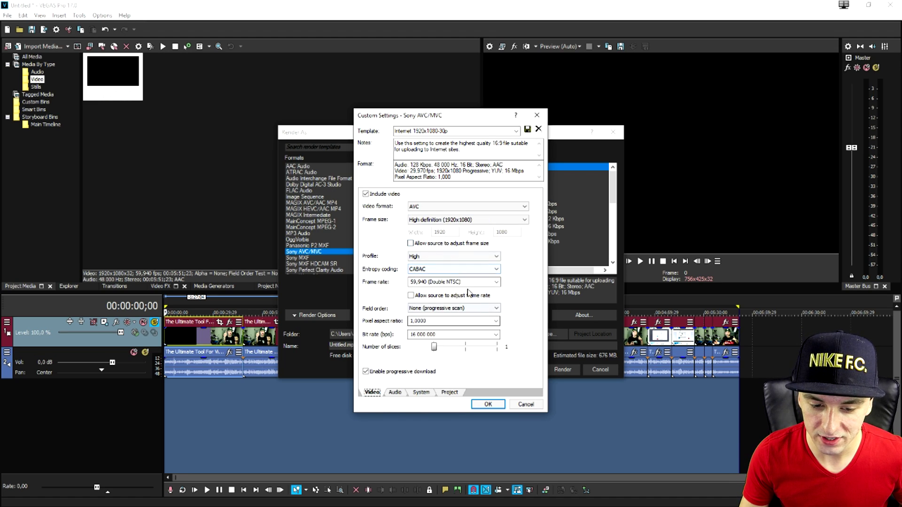
Name the custom render template 'YouTube 1080p60' and save it.
click(461, 131)
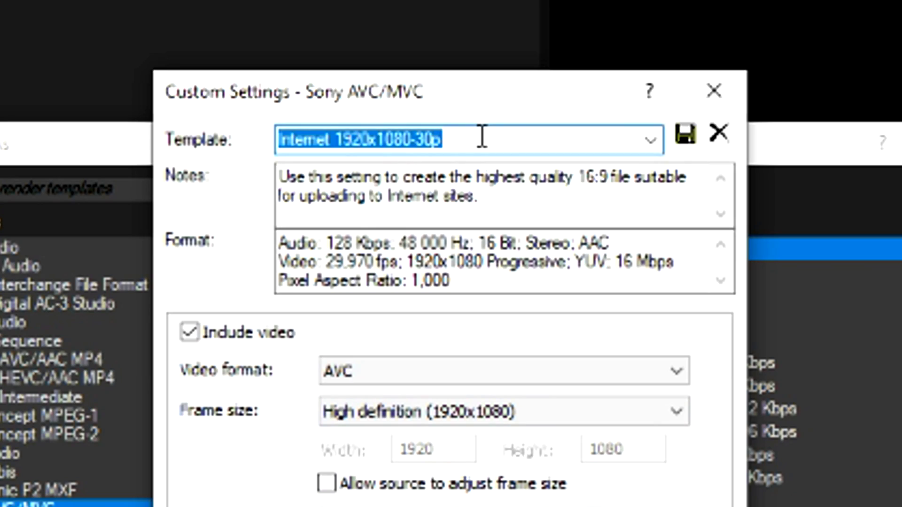
text(YouTube )
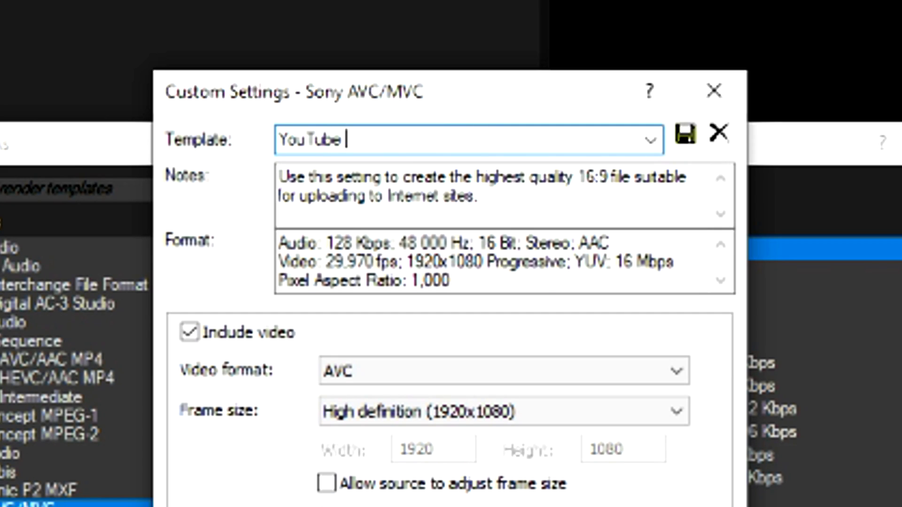
text(1080)
text(p60)
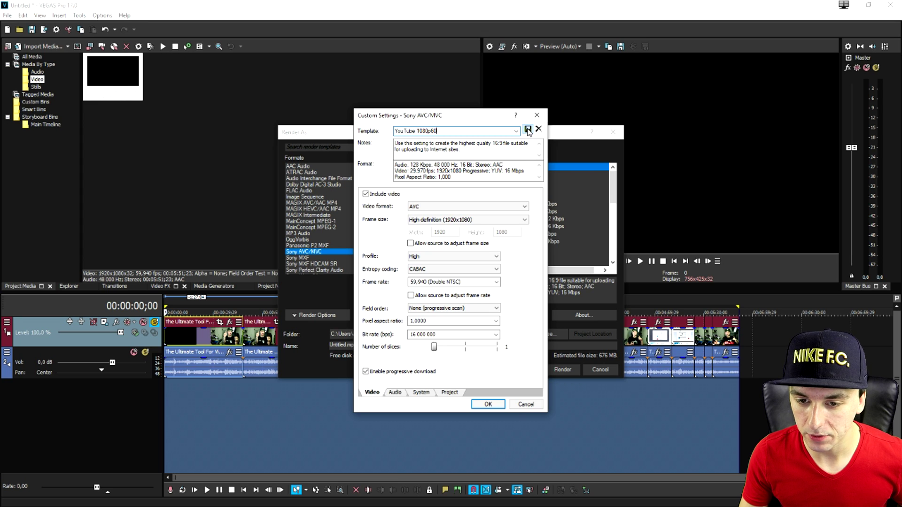
click(488, 405)
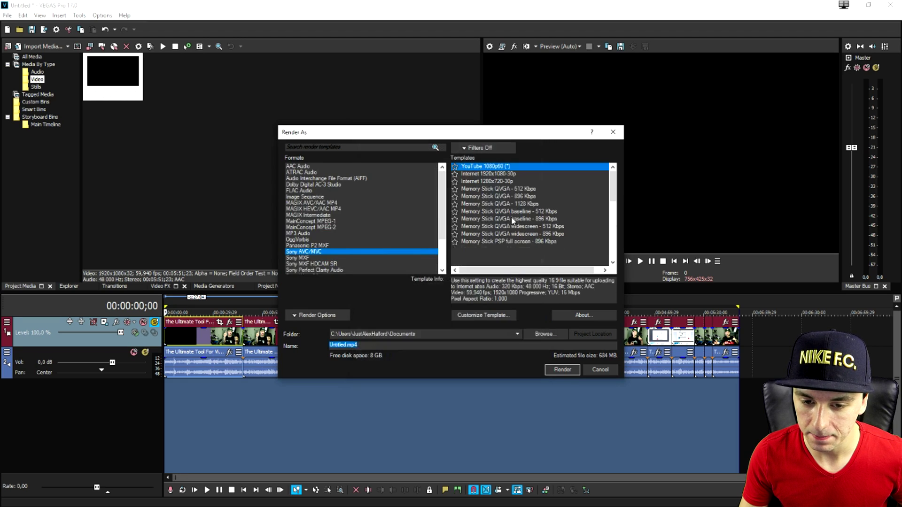
Reselect the YouTube 1080p60 template in Render As and browse for the output file.
scroll(494, 184, down, 5)
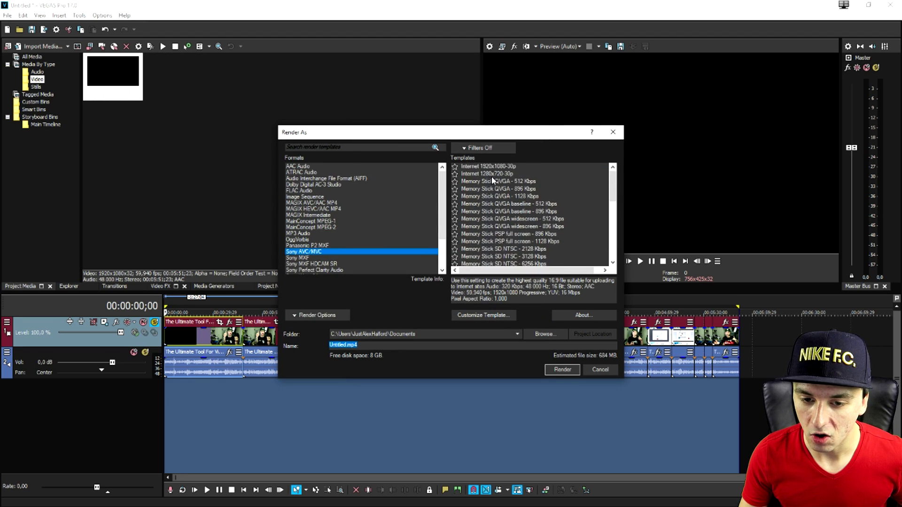
scroll(491, 176, up, 1)
click(491, 175)
click(494, 167)
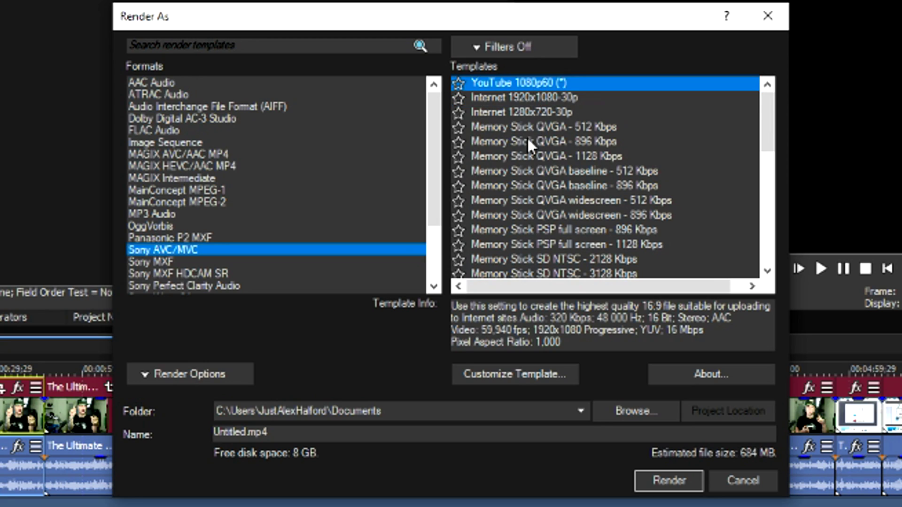
scroll(528, 139, down, 10)
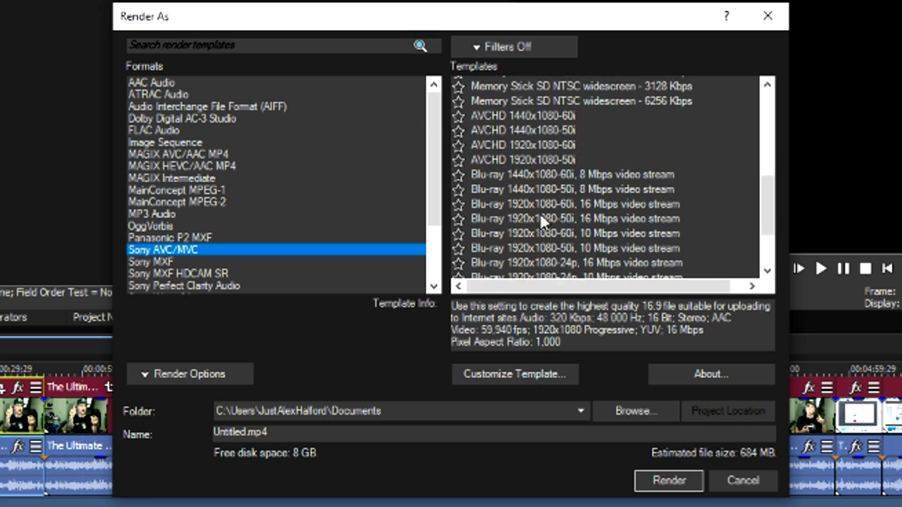
scroll(533, 211, up, 10)
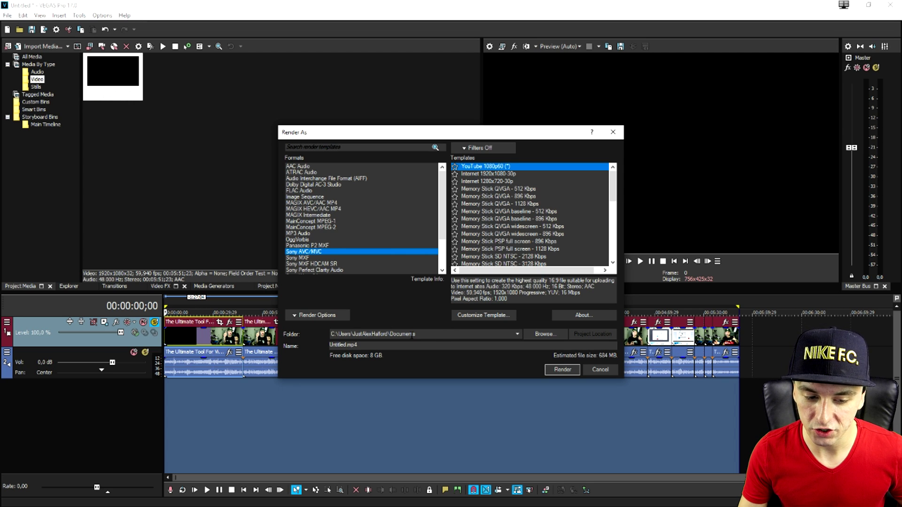
click(539, 336)
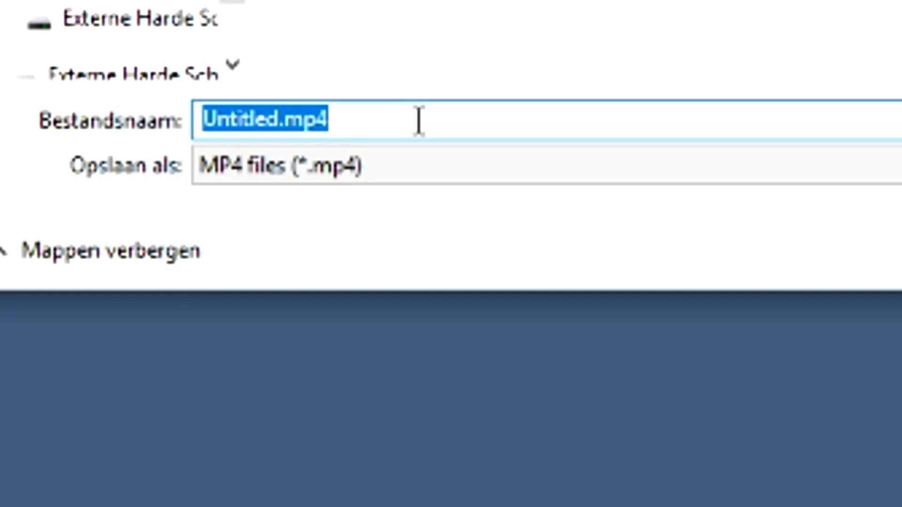
Name the output file 'Rendered Video' and start rendering.
text(Rendered)
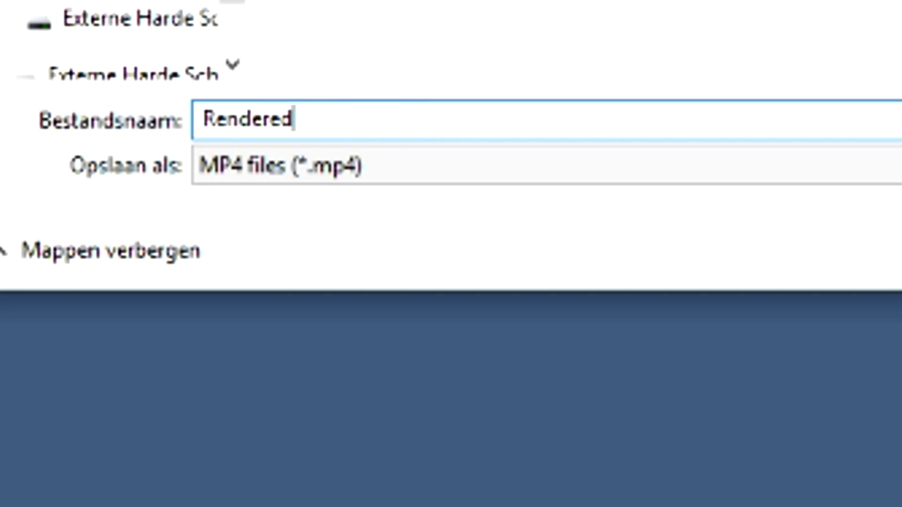
text( Video)
key(Return)
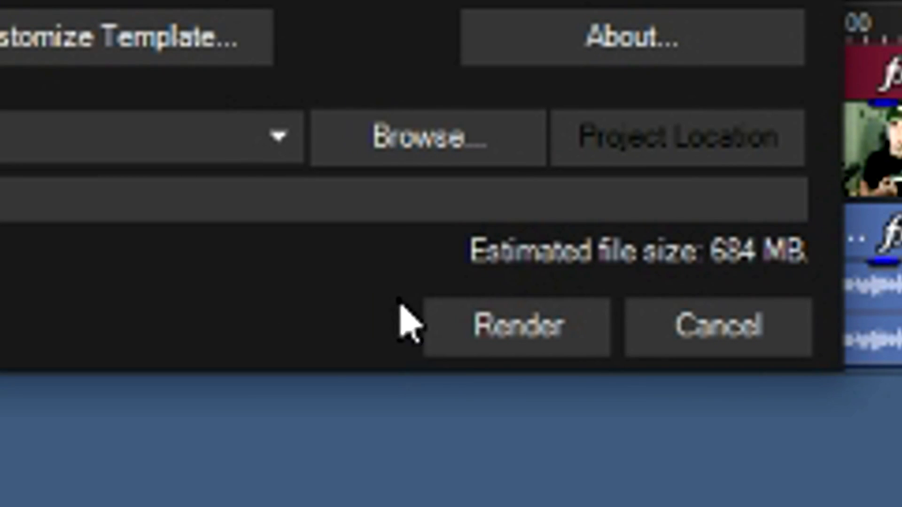
click(493, 350)
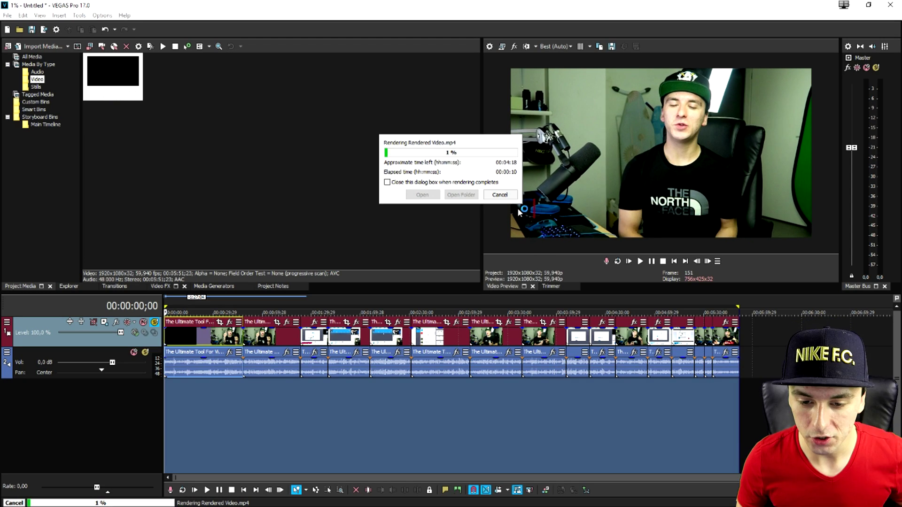
Cancel the running render at 1% and reopen the project video properties.
click(501, 195)
click(461, 286)
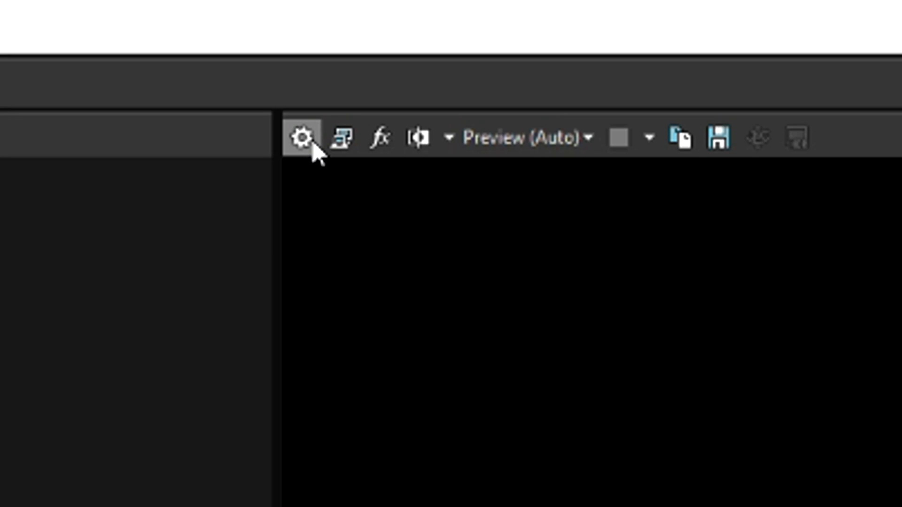
click(489, 46)
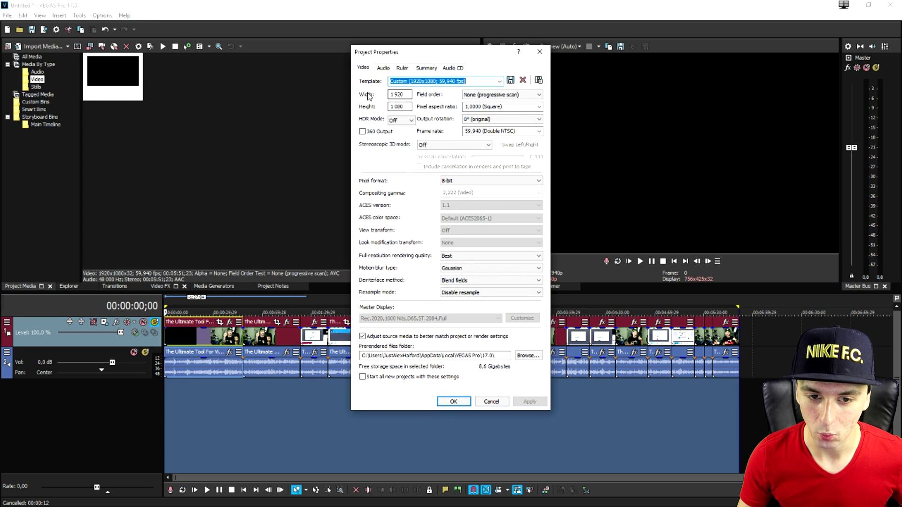
Save a 1280x720 project properties template named '720p'.
click(399, 94)
text(1280)
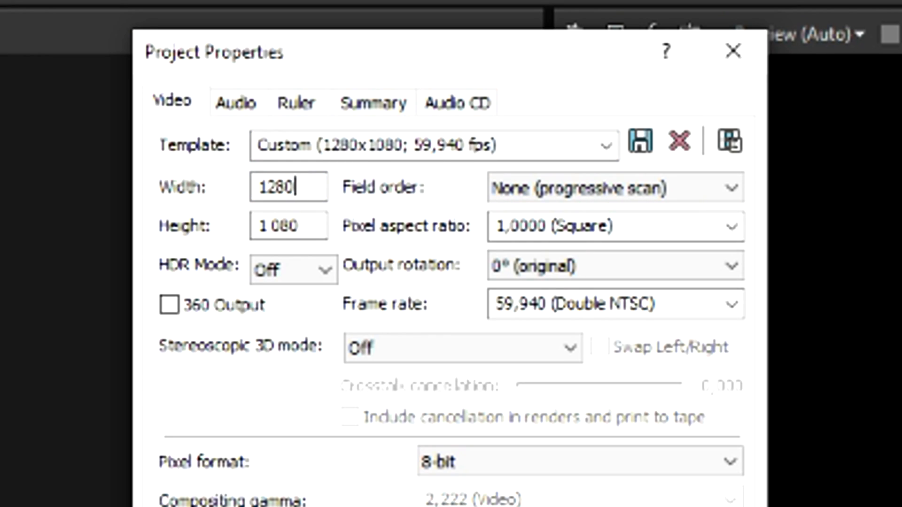
key(Tab)
text(720)
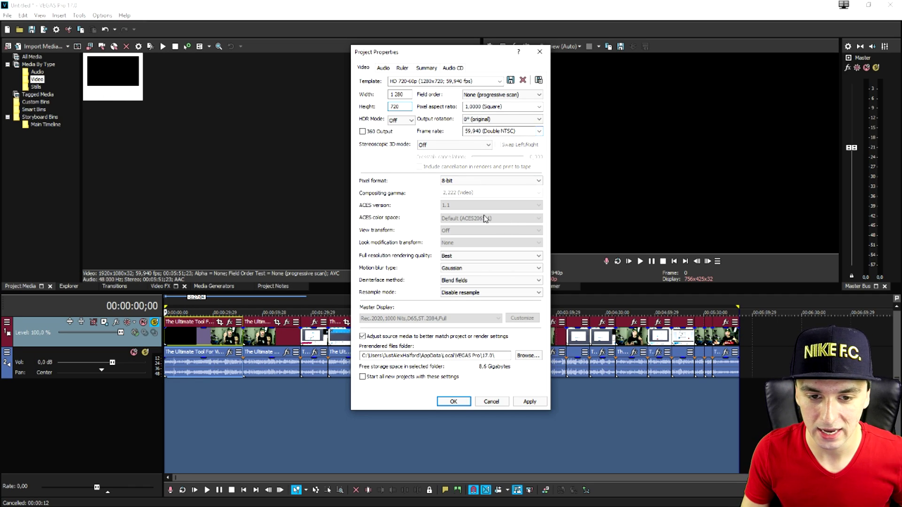
click(468, 82)
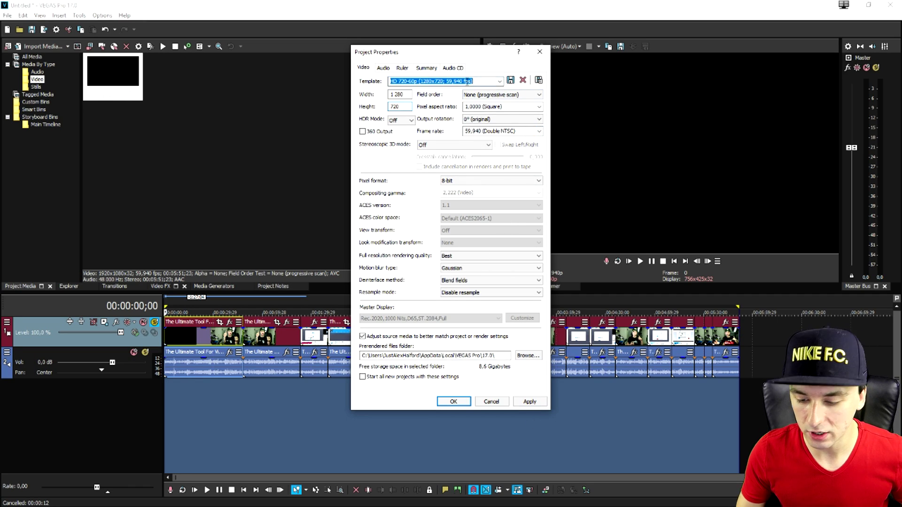
text(720)
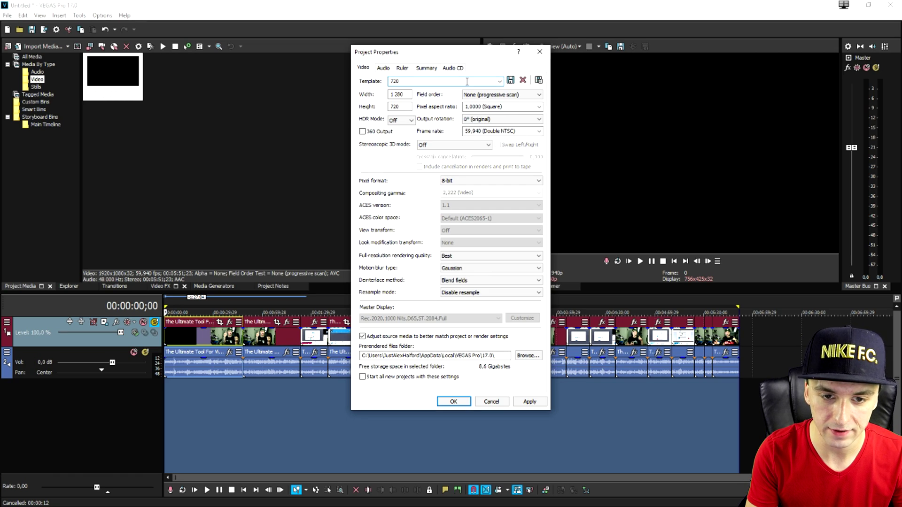
text(p)
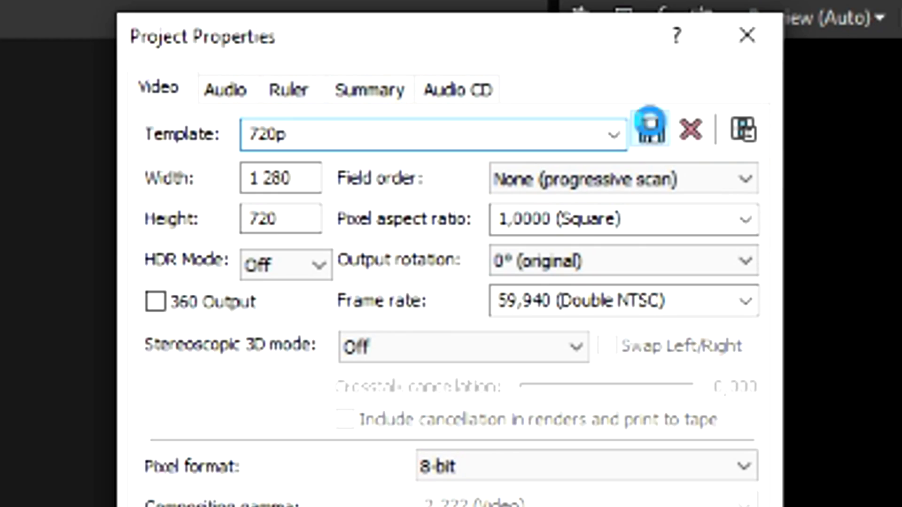
click(510, 80)
click(513, 205)
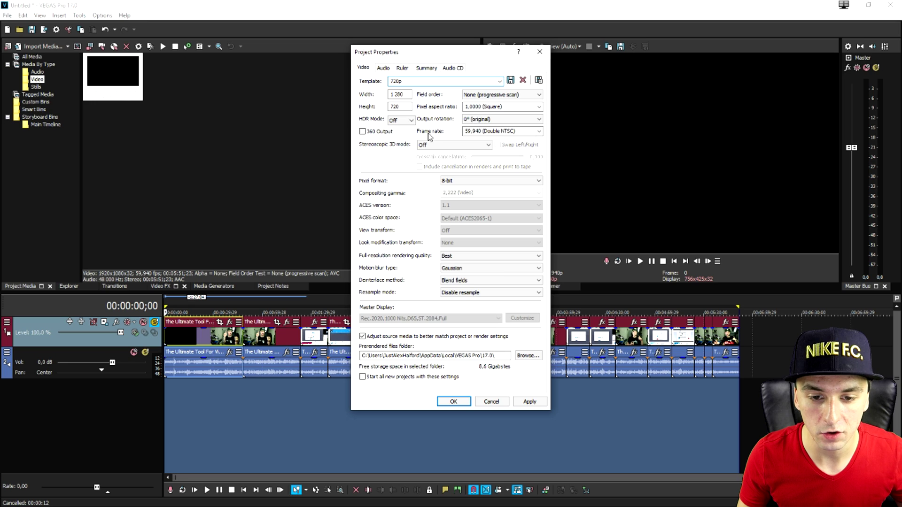
Pick 29,970 (NTSC) frame rate, then cancel so the project stays unchanged.
click(540, 132)
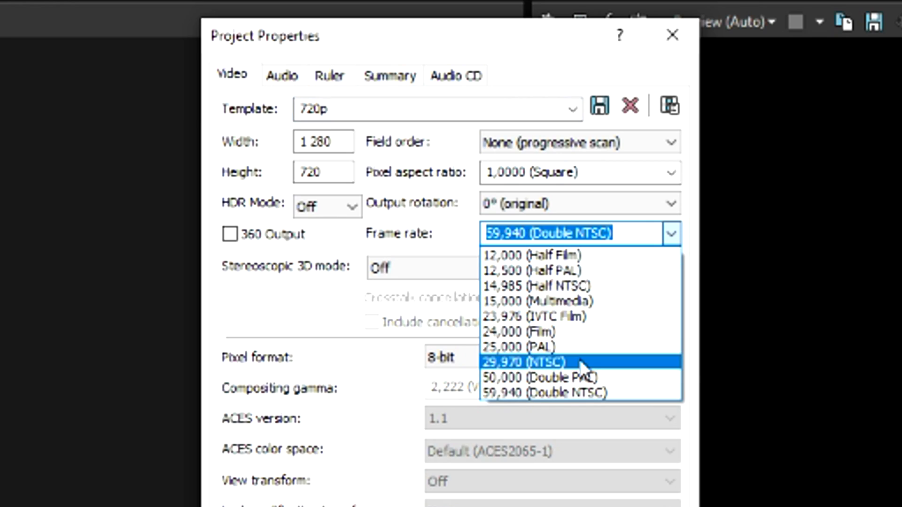
click(581, 362)
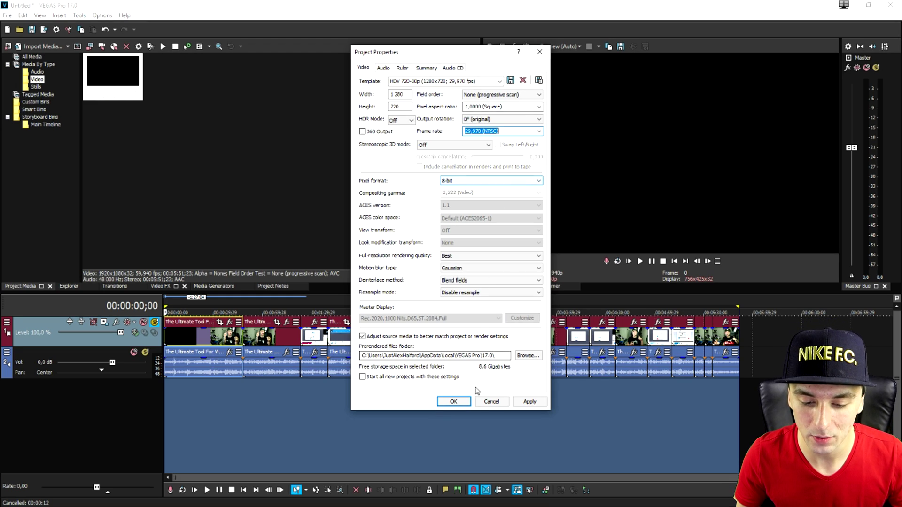
click(491, 401)
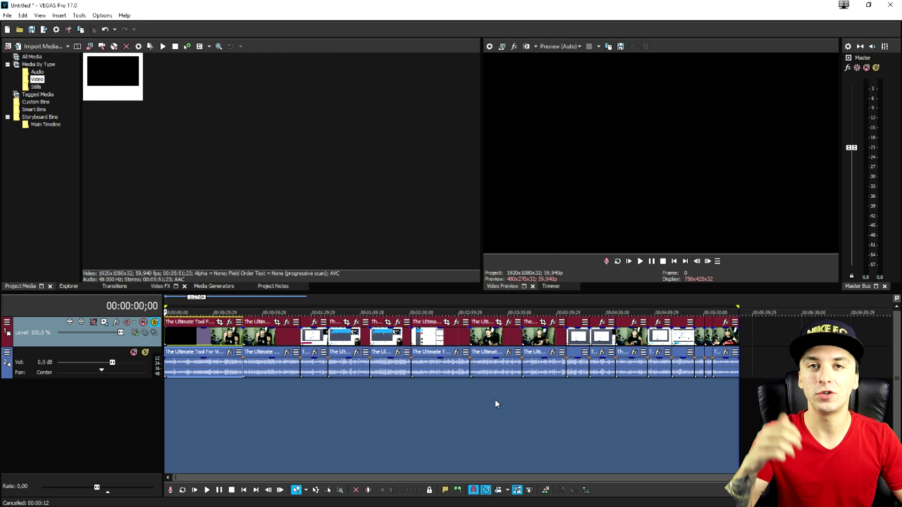